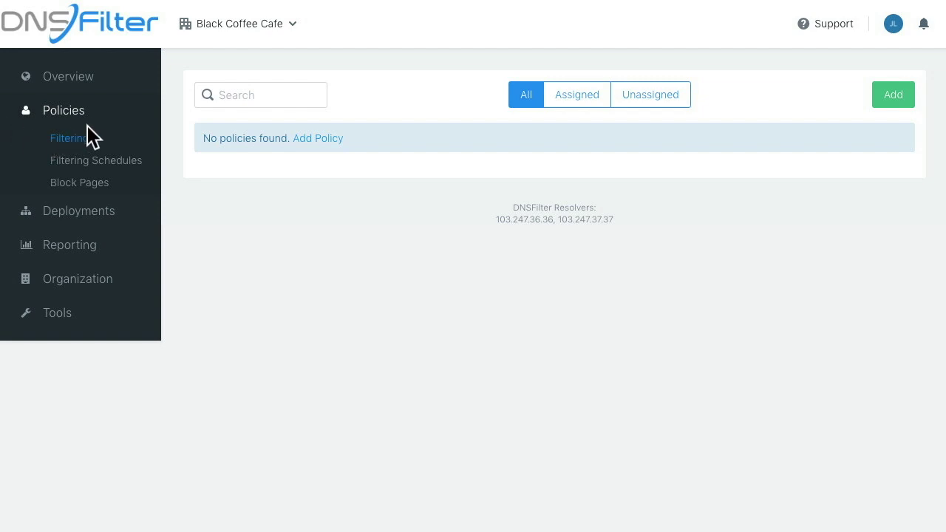
Step: Add a new filtering policy, name it 'Work Policy', and save it
{"action": "left_click", "coordinate": [112, 138]}
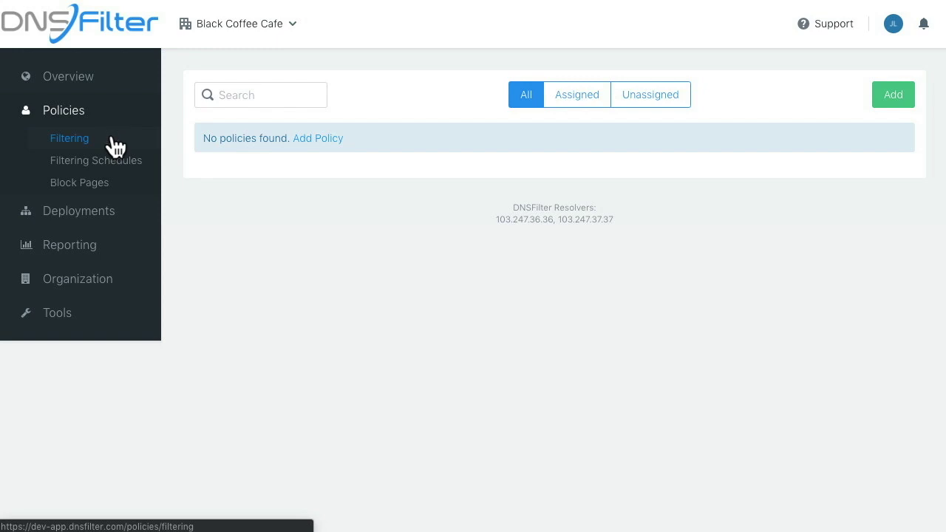
{"action": "left_click", "coordinate": [879, 98]}
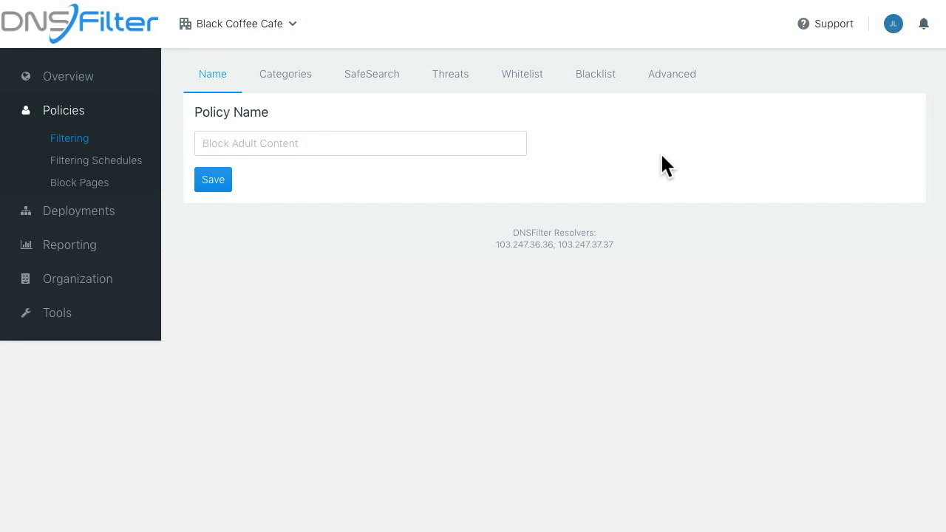
{"action": "left_click", "coordinate": [499, 143]}
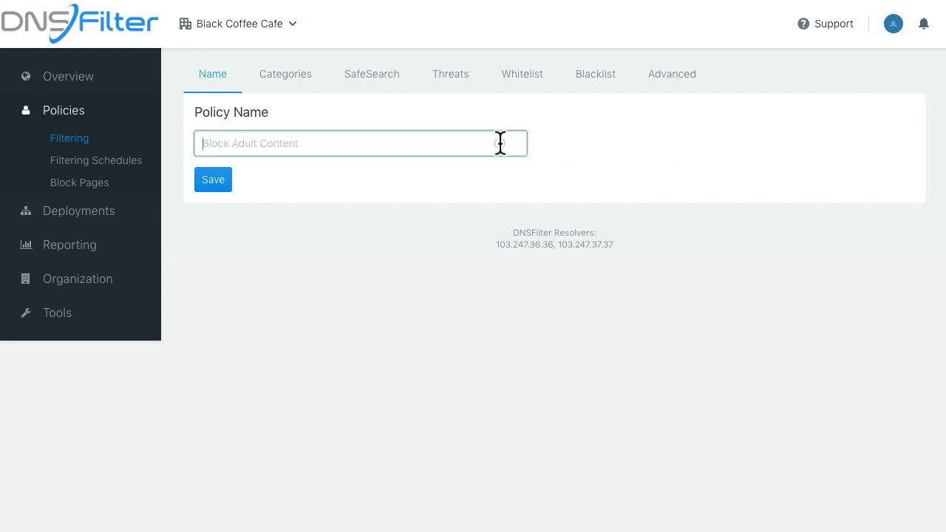
{"action": "type", "text": "W"}
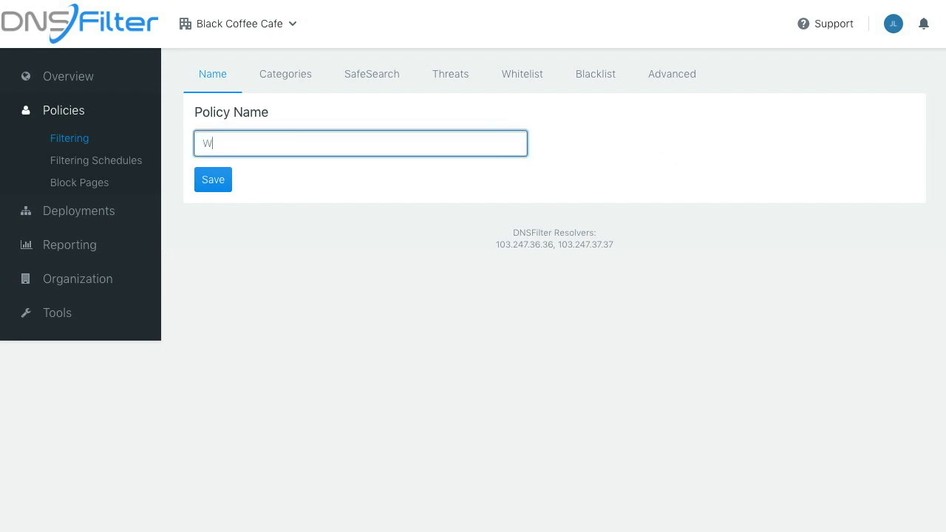
{"action": "type", "text": "ork Policy"}
{"action": "left_click", "coordinate": [228, 177]}
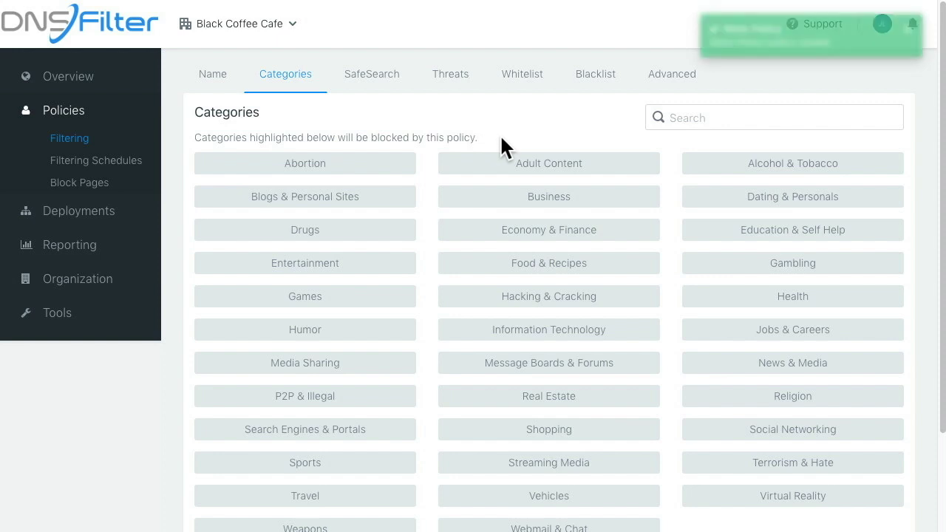
Step: Mark Adult Content, Abortion, Drugs and P2P & Illegal as blocked categories
{"action": "scroll", "coordinate": [501, 138], "scroll_direction": "down", "scroll_amount": 1}
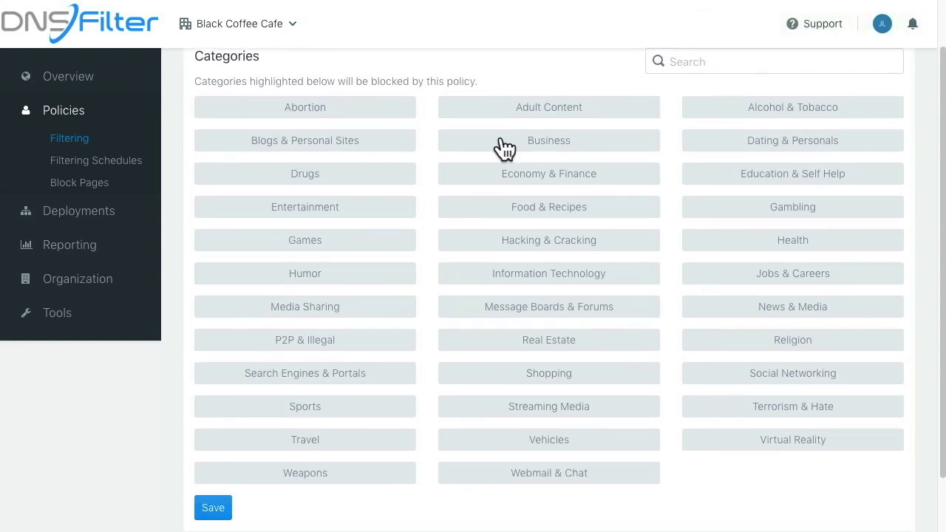
{"action": "left_click", "coordinate": [538, 108]}
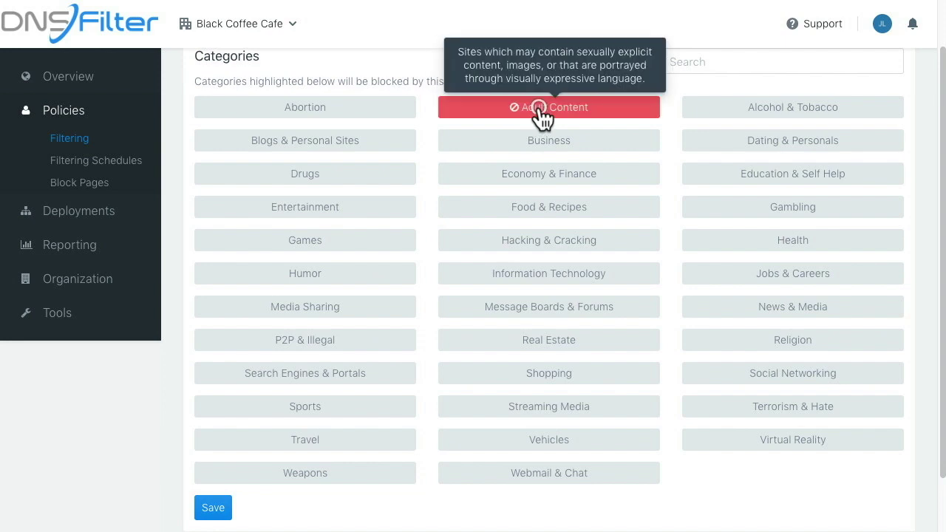
{"action": "left_click", "coordinate": [399, 106]}
{"action": "left_click", "coordinate": [386, 181]}
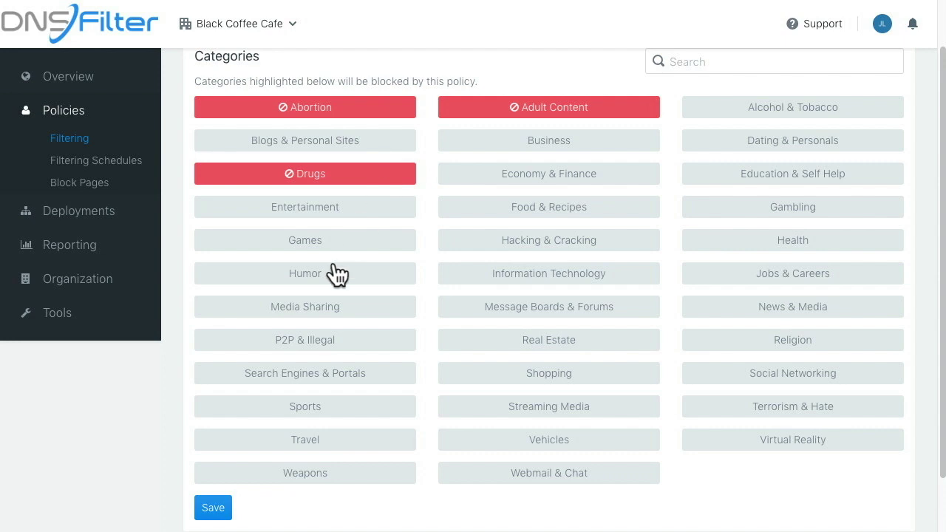
{"action": "left_click", "coordinate": [353, 344]}
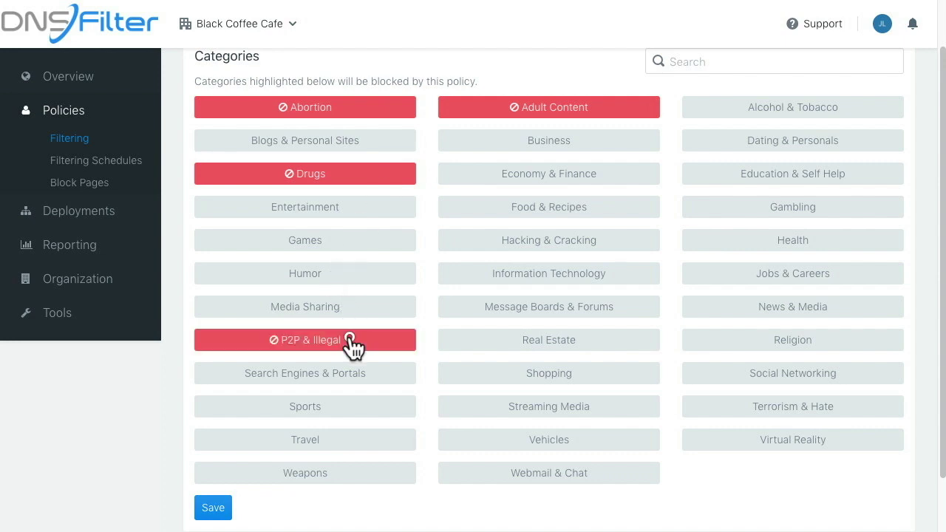
{"action": "scroll", "coordinate": [353, 347], "scroll_direction": "up", "scroll_amount": 1}
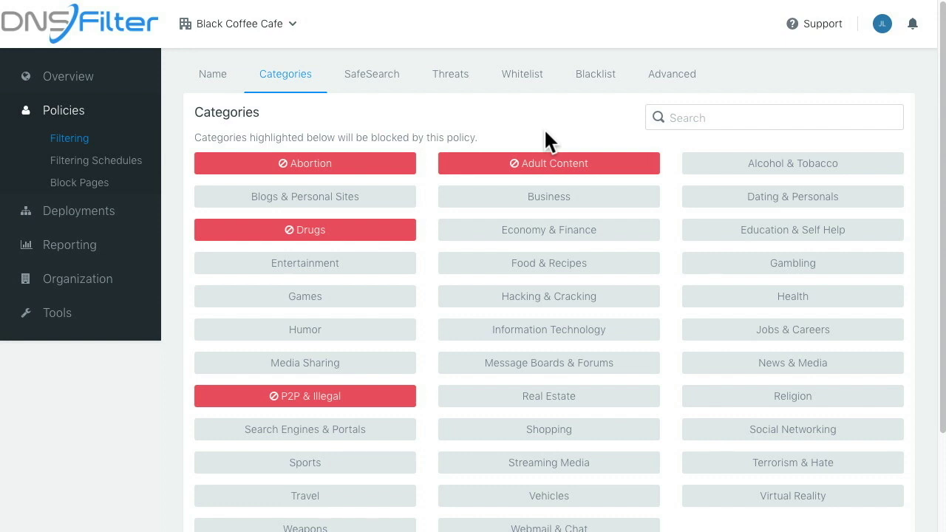
Step: Switch on Google SafeSearch and YouTube Restricted Mode at Moderate, leaving Bing off
{"action": "left_click", "coordinate": [377, 73]}
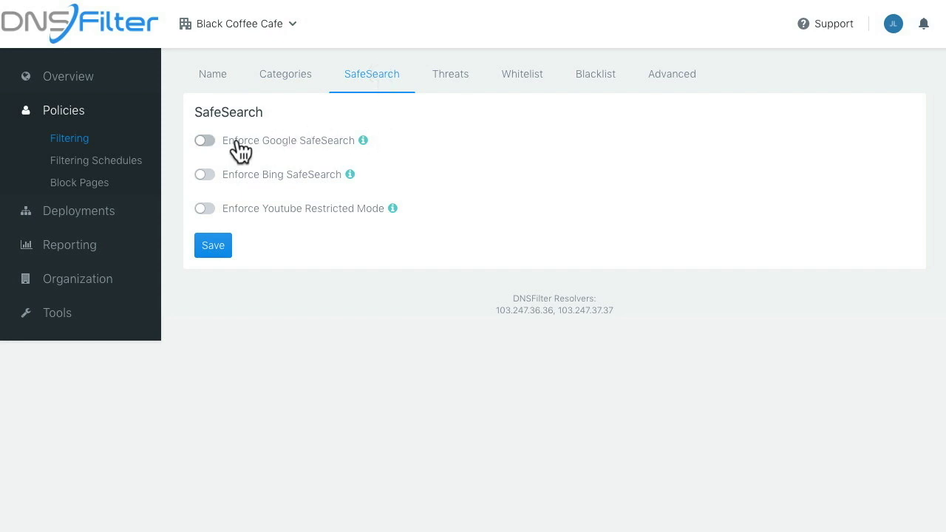
{"action": "left_click", "coordinate": [208, 141]}
{"action": "left_click", "coordinate": [206, 207]}
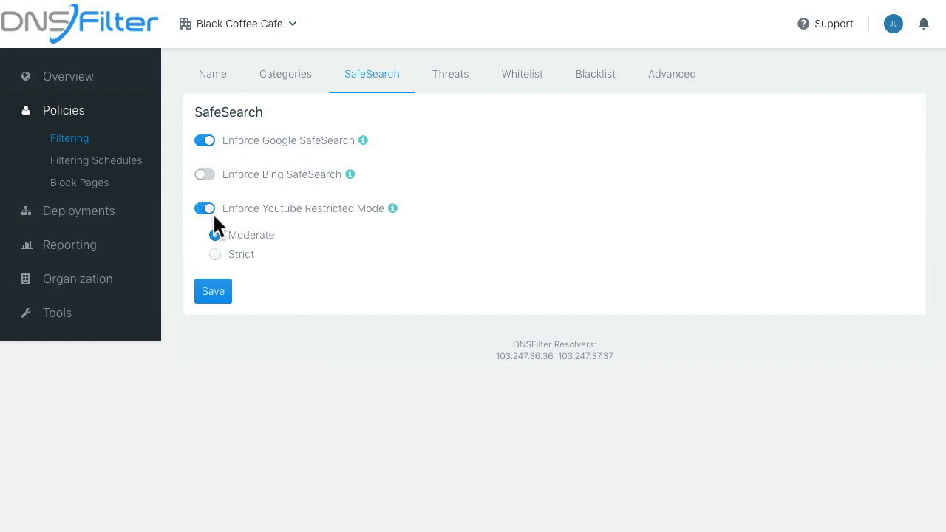
{"action": "left_click", "coordinate": [217, 235]}
Step: Block Botnet, Cryptomining, Malware, New Domains, Phishing & Deception, Proxy & Filter Avoidance and Translation Sites
{"action": "left_click", "coordinate": [447, 77]}
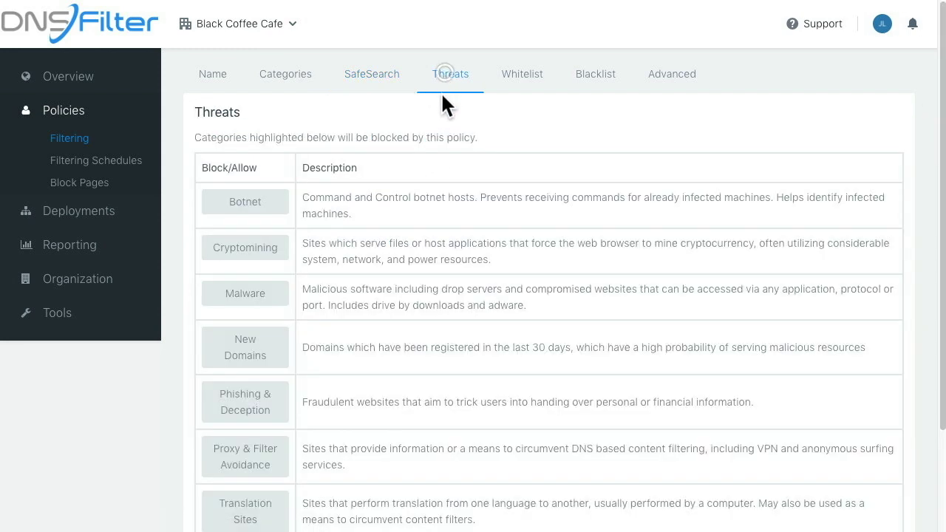
{"action": "left_click", "coordinate": [270, 210]}
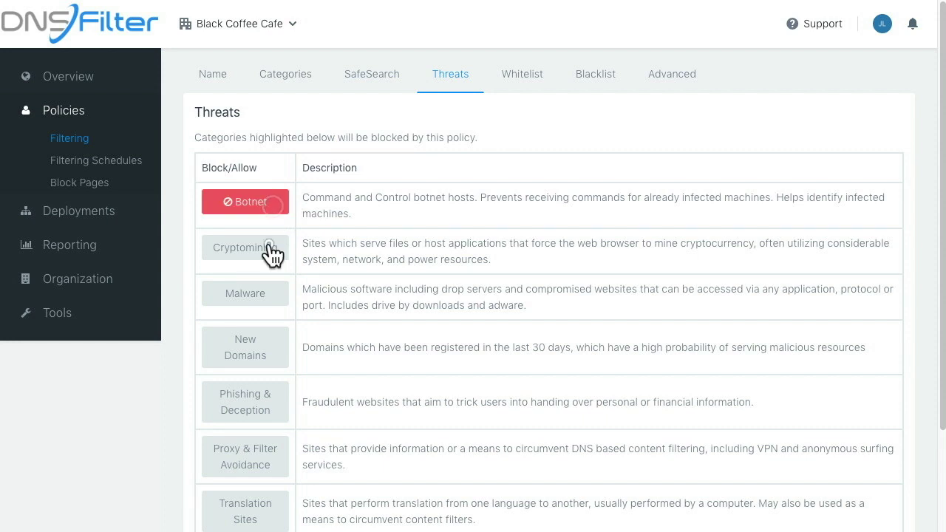
{"action": "left_click", "coordinate": [269, 246]}
{"action": "left_click", "coordinate": [267, 302]}
{"action": "left_click", "coordinate": [264, 353]}
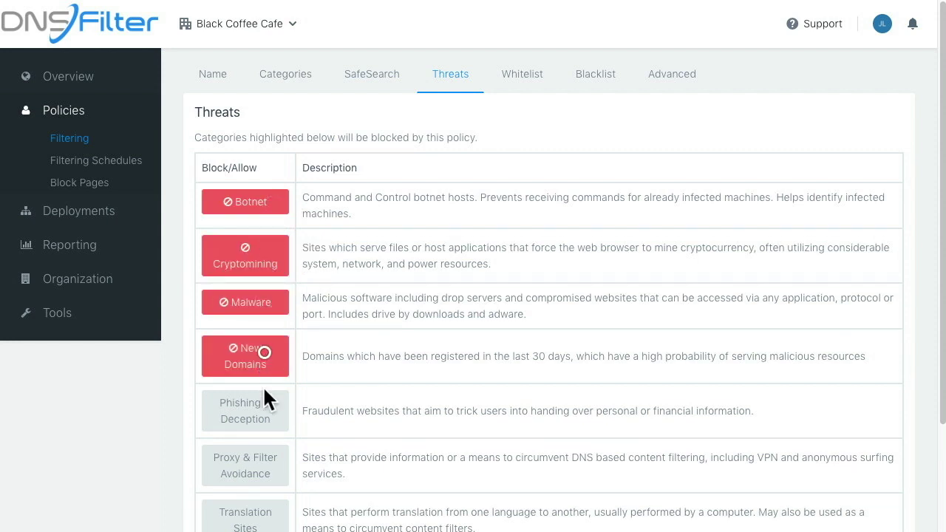
{"action": "left_click", "coordinate": [263, 418]}
{"action": "scroll", "coordinate": [266, 427], "scroll_direction": "down", "scroll_amount": 2}
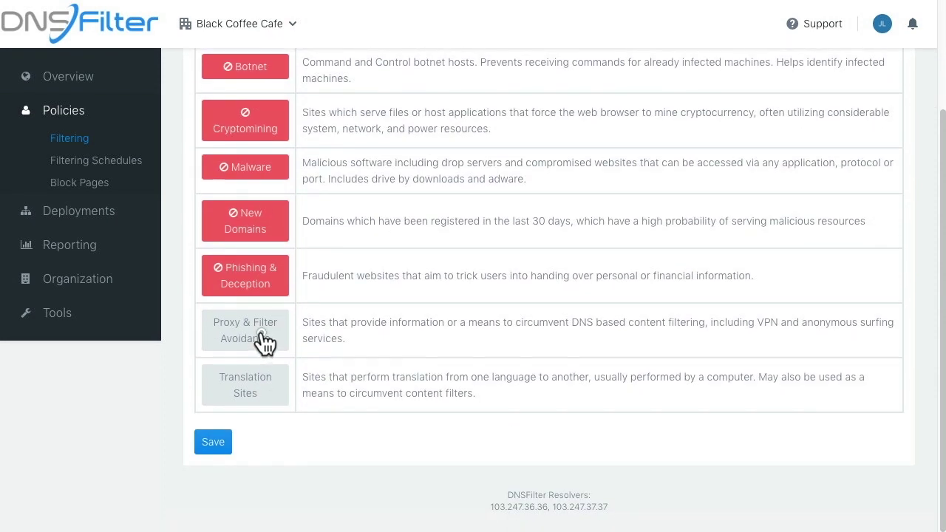
{"action": "left_click", "coordinate": [262, 334]}
{"action": "left_click", "coordinate": [264, 394]}
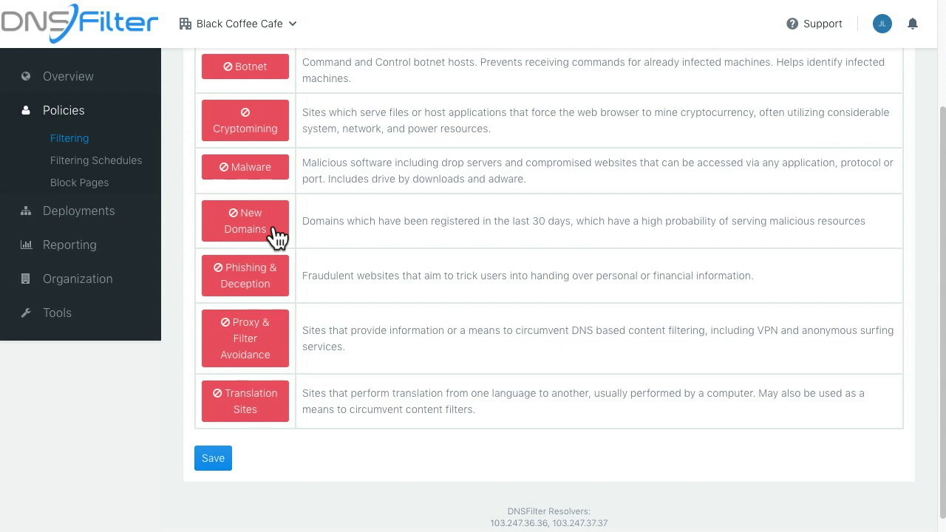
{"action": "scroll", "coordinate": [274, 236], "scroll_direction": "up", "scroll_amount": 4}
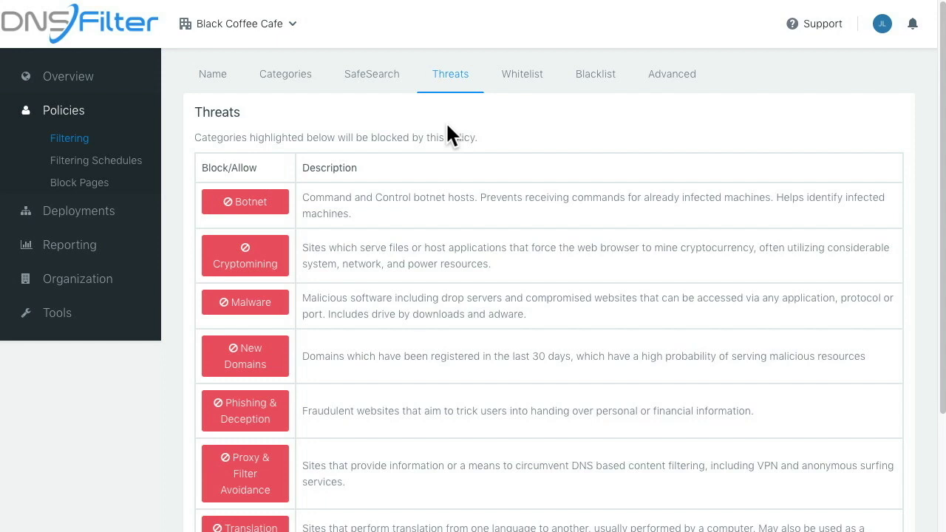
Step: Add microsoft.com and aol.com to the policy's whitelist
{"action": "left_click", "coordinate": [522, 74]}
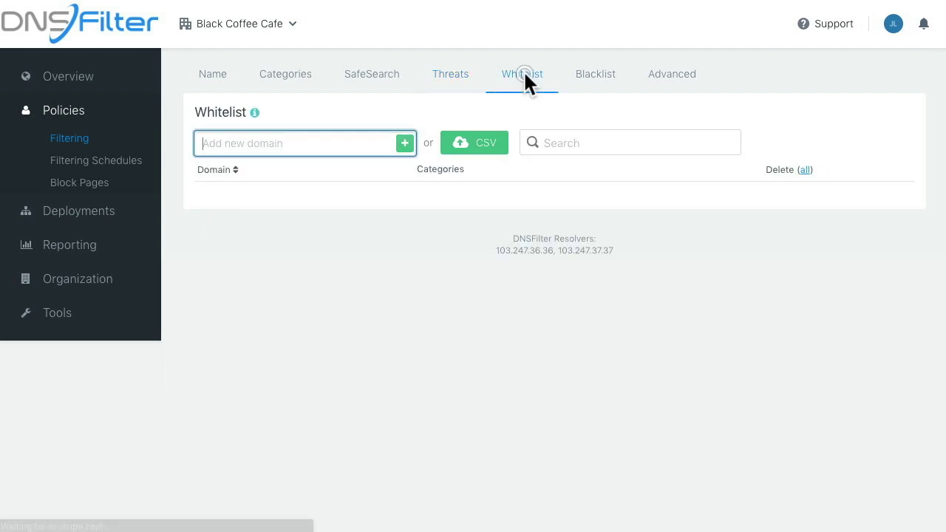
{"action": "left_click", "coordinate": [355, 148]}
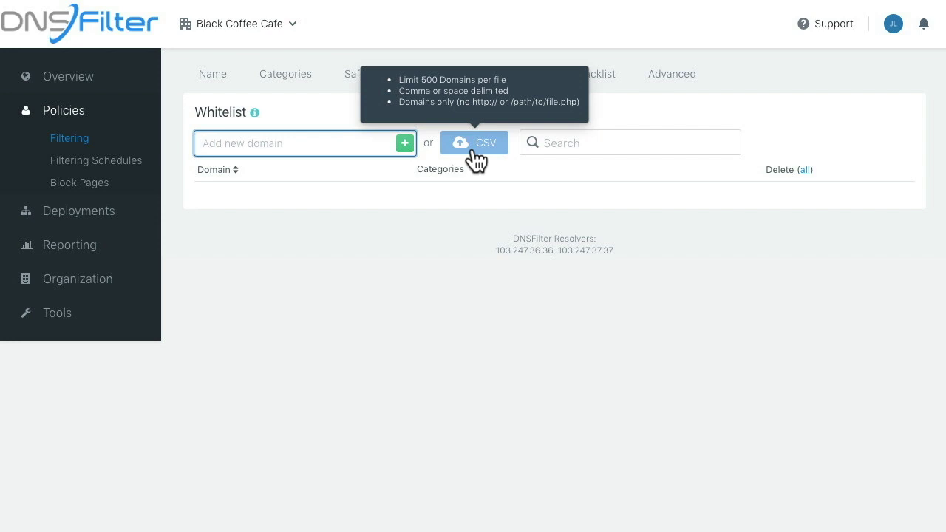
{"action": "left_click", "coordinate": [322, 145]}
{"action": "type", "text": "microsoft.com"}
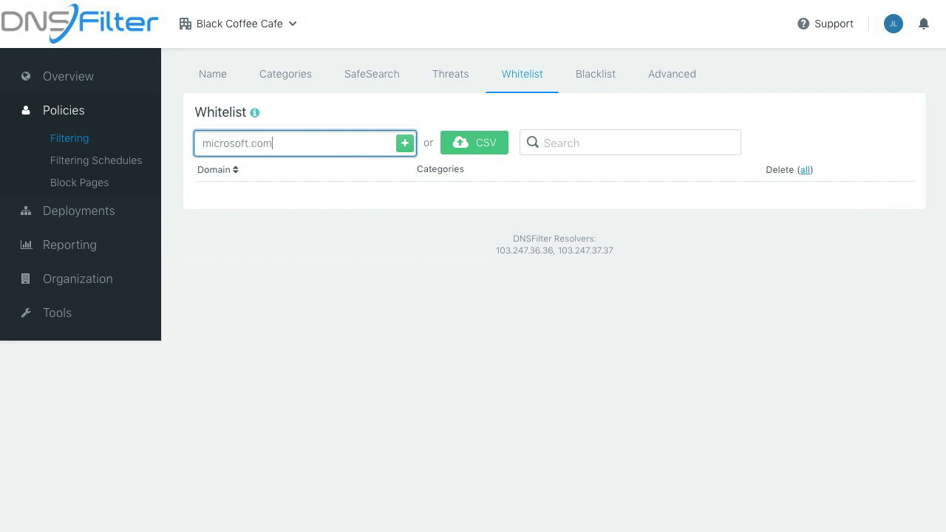
{"action": "key", "text": "Return"}
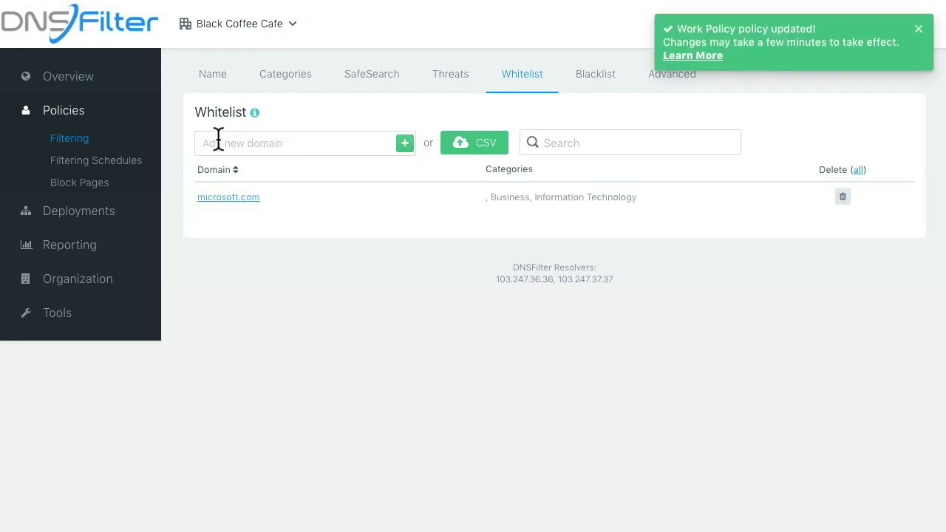
{"action": "left_click", "coordinate": [218, 141]}
{"action": "type", "text": "aol.com"}
{"action": "key", "text": "Return"}
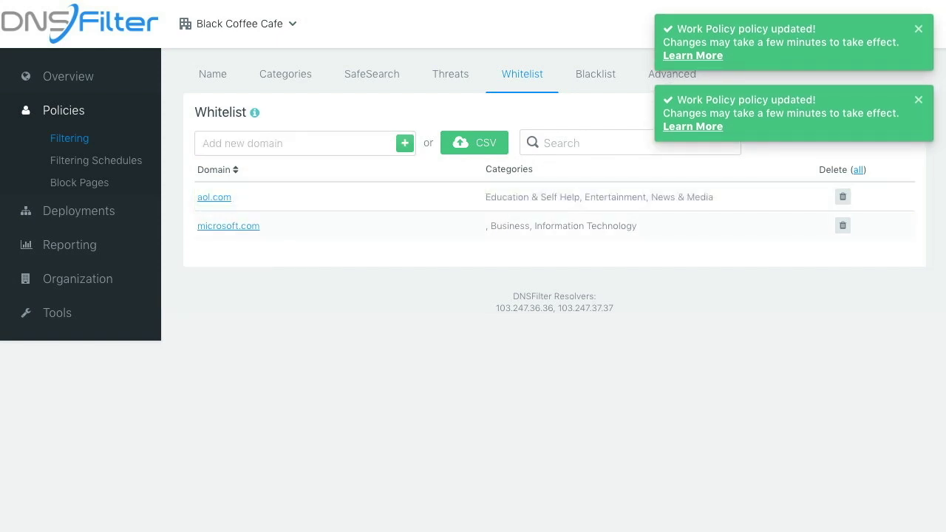
{"action": "left_click", "coordinate": [253, 146]}
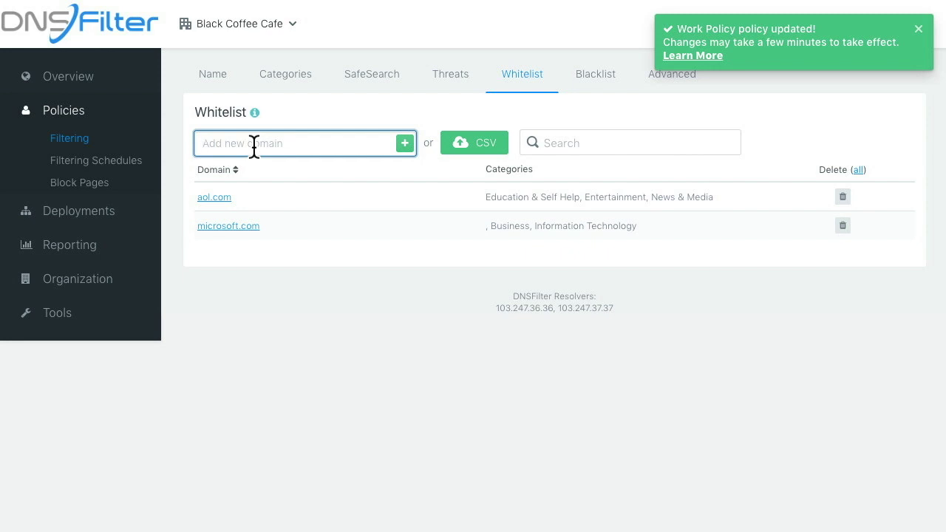
{"action": "type", "text": "8.8.8."}
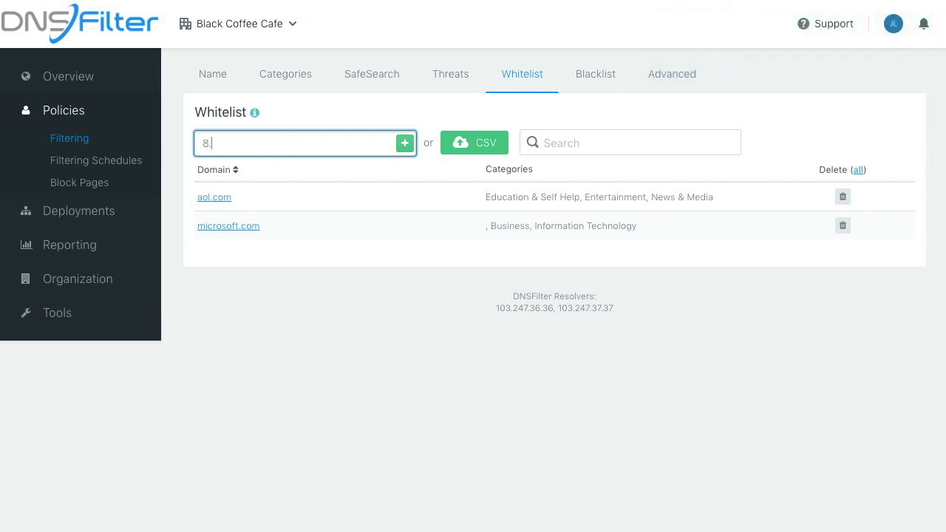
{"action": "key", "text": "BackSpace"}
{"action": "key", "text": "BackSpace"}
{"action": "key", "text": "BackSpace"}
{"action": "key", "text": "BackSpace"}
{"action": "key", "text": "BackSpace"}
{"action": "key", "text": "BackSpace"}
{"action": "type", "text": "http://google.com"}
{"action": "key", "text": "BackSpace"}
{"action": "key", "text": "BackSpace"}
{"action": "key", "text": "BackSpace"}
{"action": "key", "text": "BackSpace"}
{"action": "key", "text": "BackSpace"}
{"action": "key", "text": "BackSpace"}
{"action": "key", "text": "BackSpace"}
{"action": "key", "text": "BackSpace"}
{"action": "key", "text": "BackSpace"}
{"action": "key", "text": "BackSpace"}
{"action": "key", "text": "BackSpace"}
{"action": "key", "text": "BackSpace"}
{"action": "key", "text": "BackSpace"}
{"action": "key", "text": "BackSpace"}
{"action": "key", "text": "BackSpace"}
{"action": "key", "text": "BackSpace"}
{"action": "key", "text": "BackSpace"}
{"action": "left_click", "coordinate": [595, 82]}
Step: Blacklist espn.com and bring up the Advanced NAT IP settings
{"action": "left_click", "coordinate": [367, 146]}
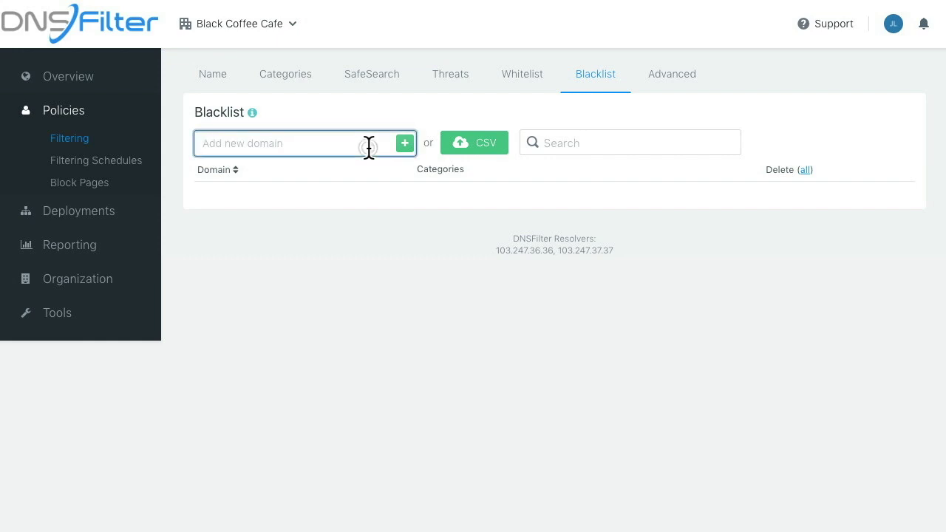
{"action": "type", "text": "espn.com"}
{"action": "key", "text": "Return"}
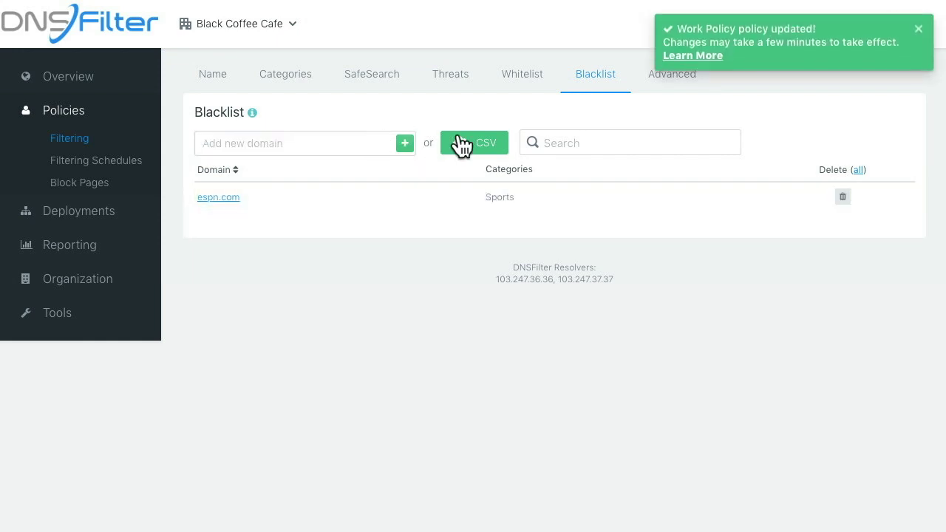
{"action": "left_click", "coordinate": [657, 80]}
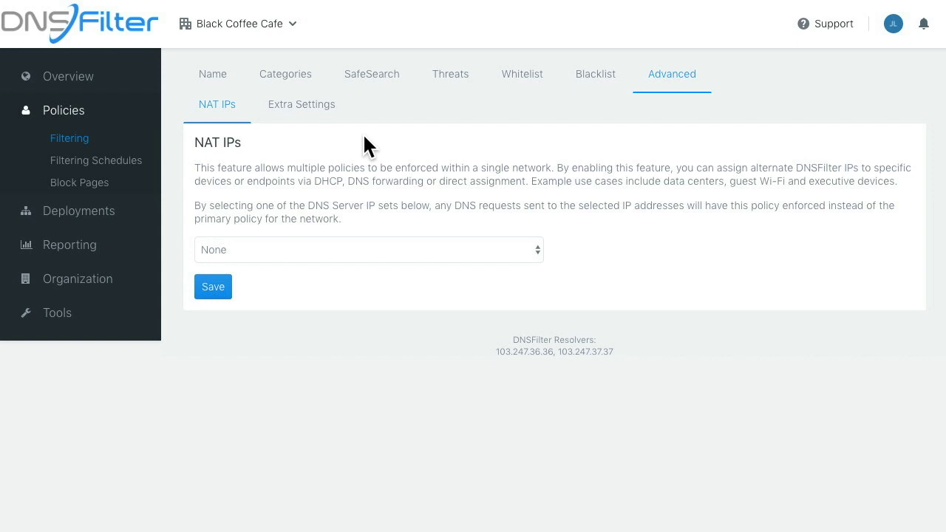
{"action": "left_click", "coordinate": [443, 246]}
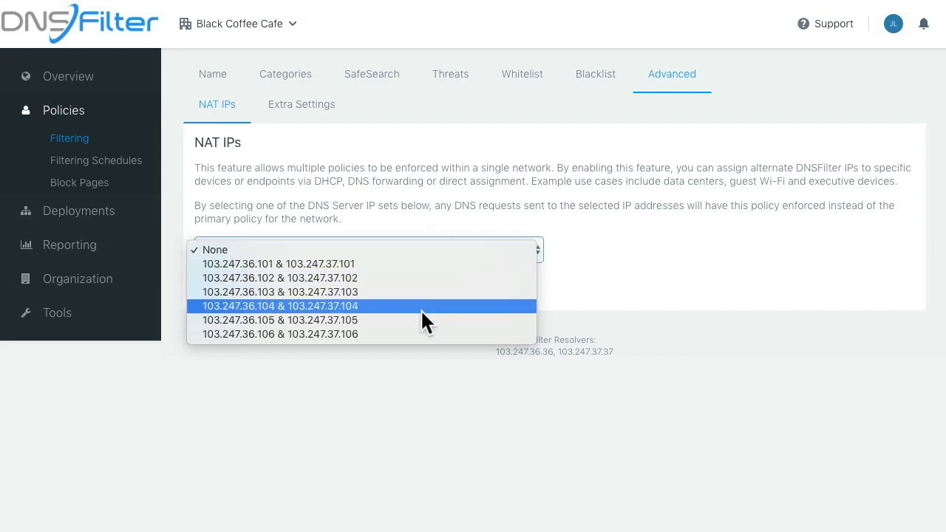
{"action": "left_click", "coordinate": [621, 270]}
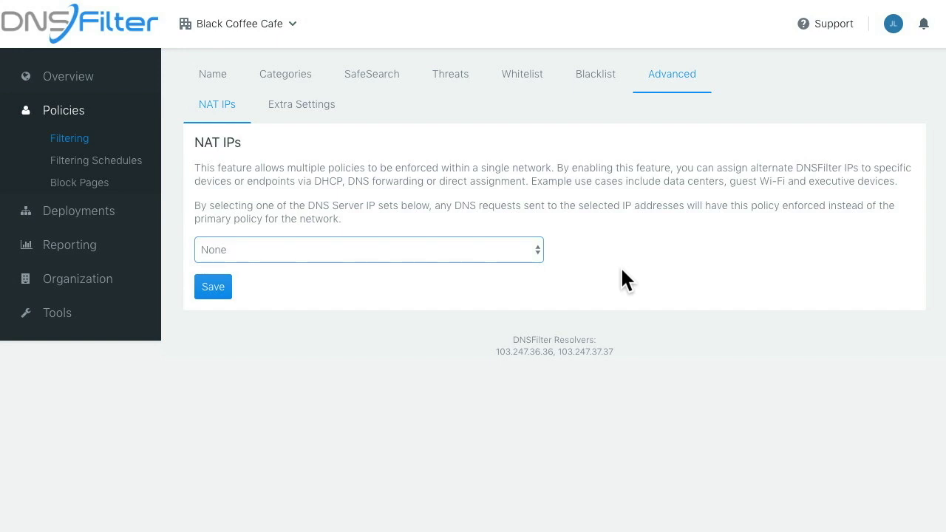
Step: Review the Extra Settings toggles with Internet Watch Foundation Filtering on, and save the policy
{"action": "left_click", "coordinate": [323, 116]}
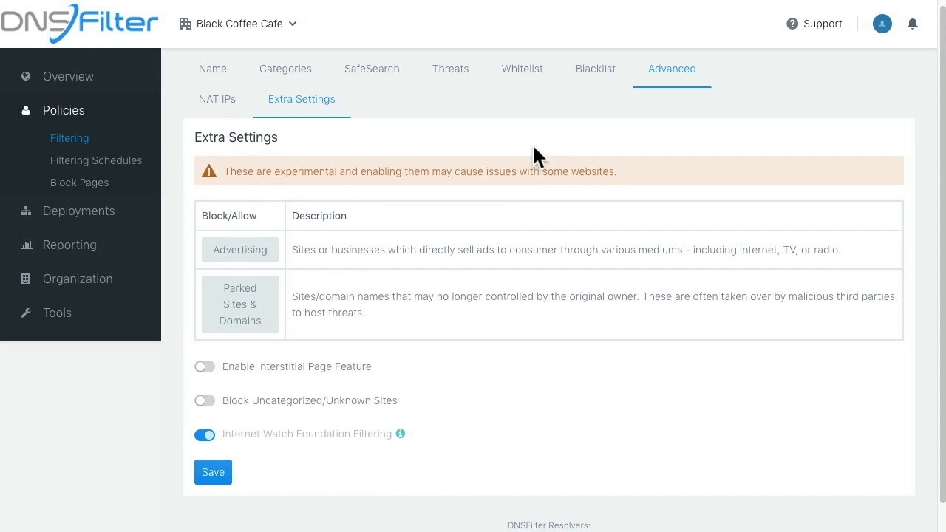
{"action": "scroll", "coordinate": [532, 143], "scroll_direction": "down", "scroll_amount": 1}
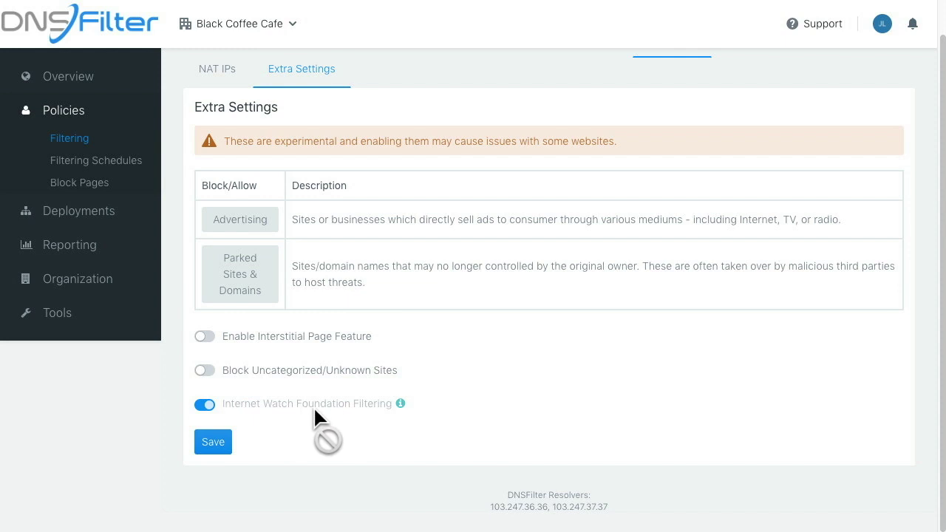
{"action": "mouse_move", "coordinate": [403, 407]}
{"action": "left_click", "coordinate": [218, 445]}
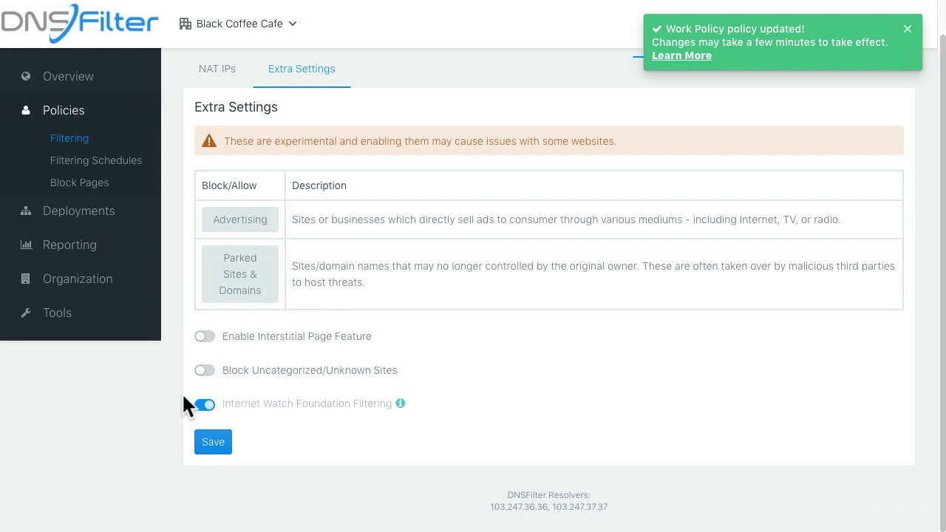
Step: On Deployments > Sites, choose Work Policy in the Black Coffee site's Policy/Schedule dropdown
{"action": "left_click", "coordinate": [102, 215]}
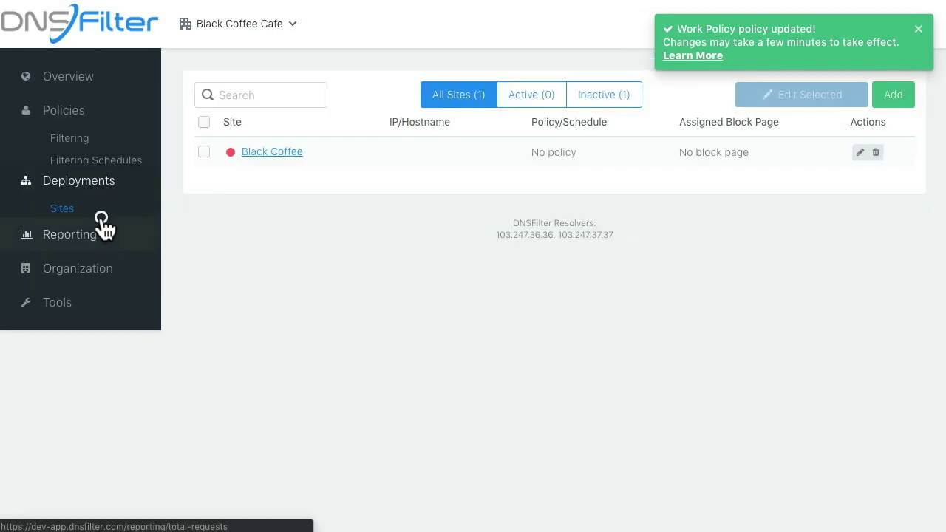
{"action": "left_click", "coordinate": [579, 150]}
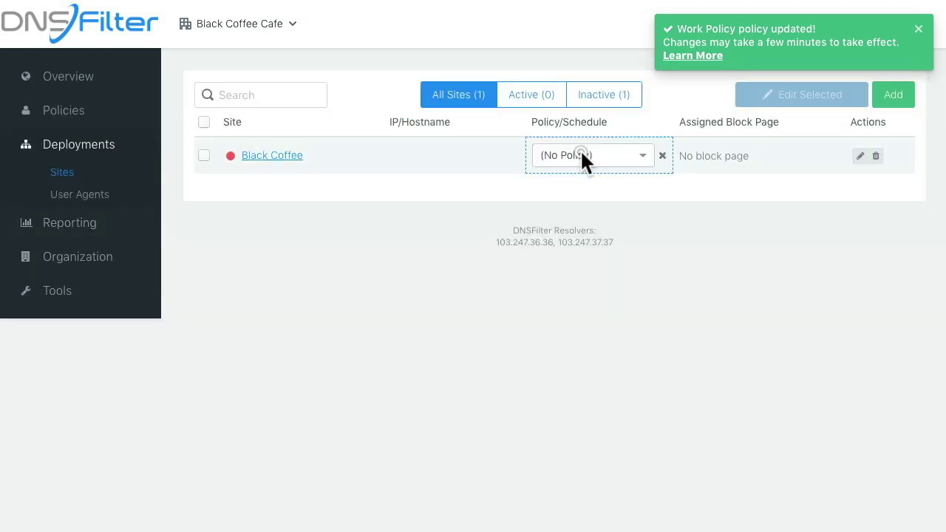
{"action": "left_click", "coordinate": [581, 155]}
{"action": "left_click", "coordinate": [586, 209]}
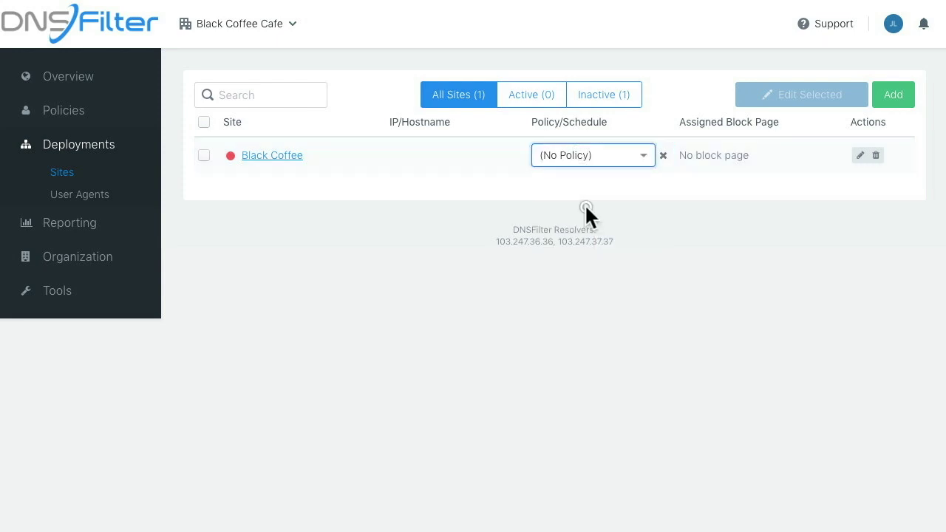